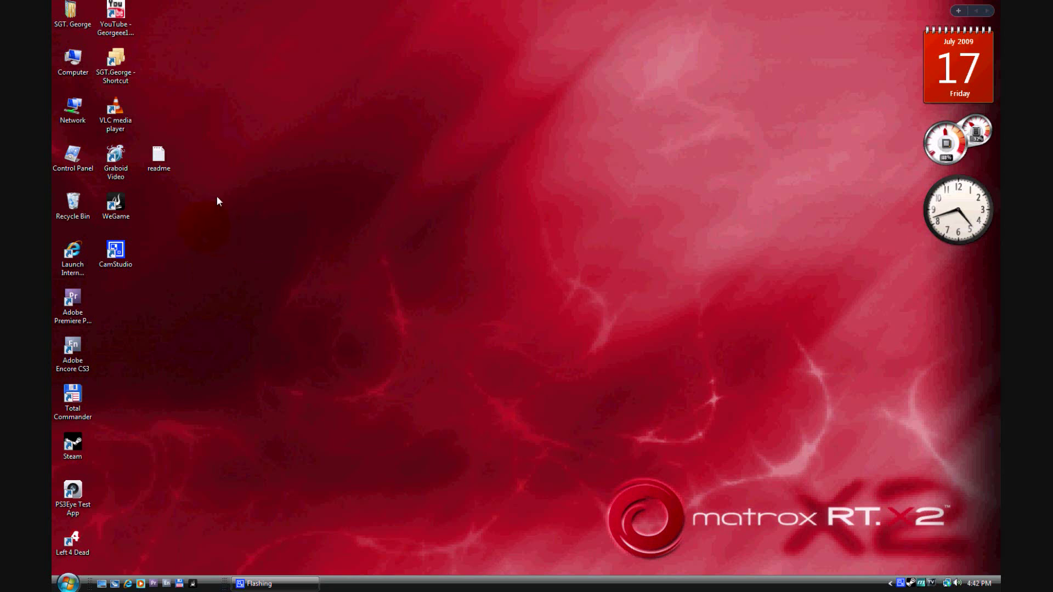
Open the Government Colt V2 folder inside L4D Maps, then minimize its window
double_click(121, 58)
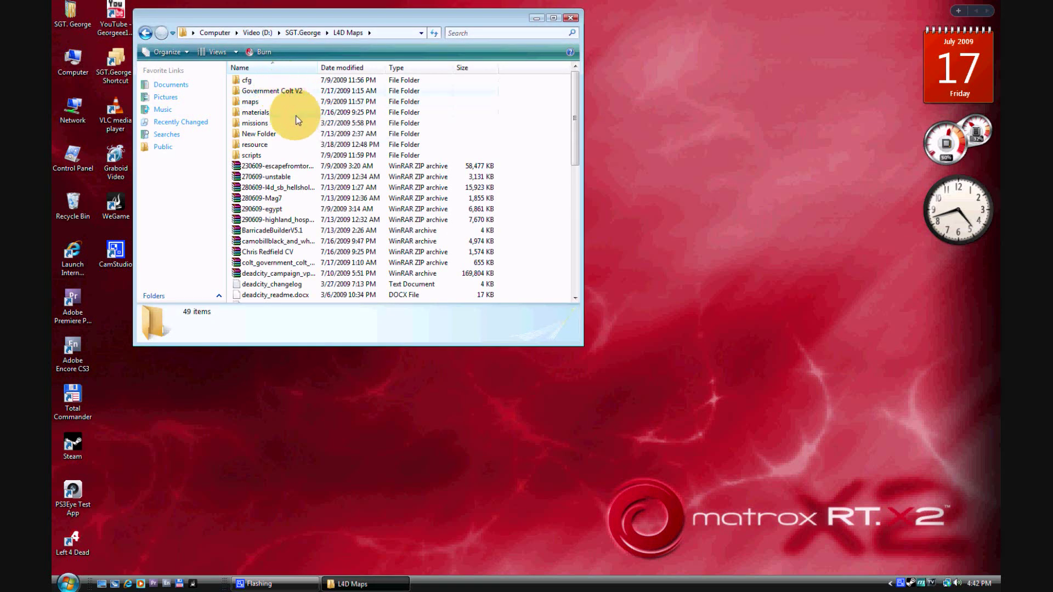
double_click(278, 92)
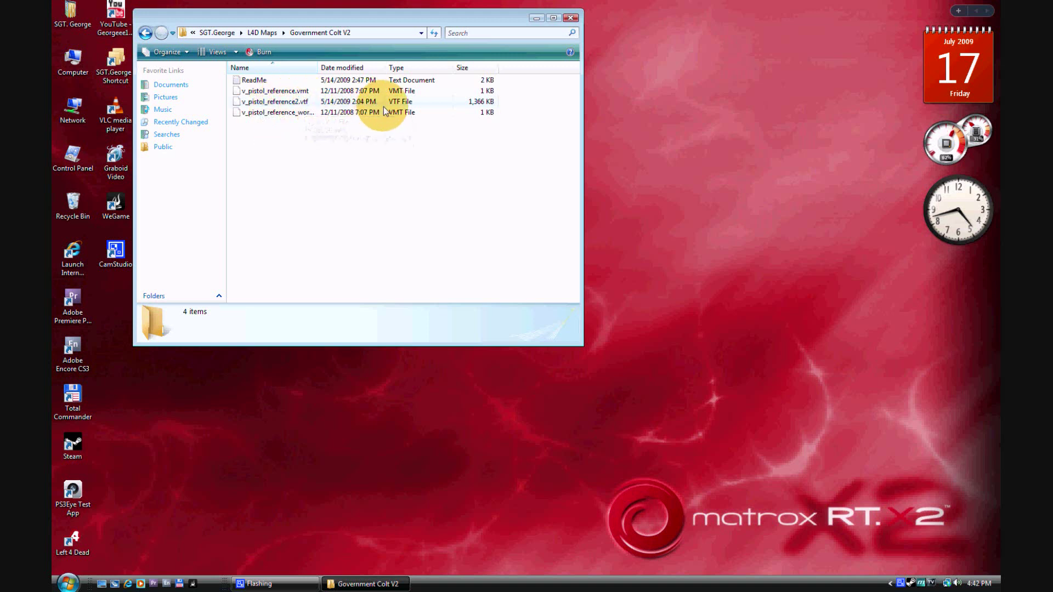
click(536, 19)
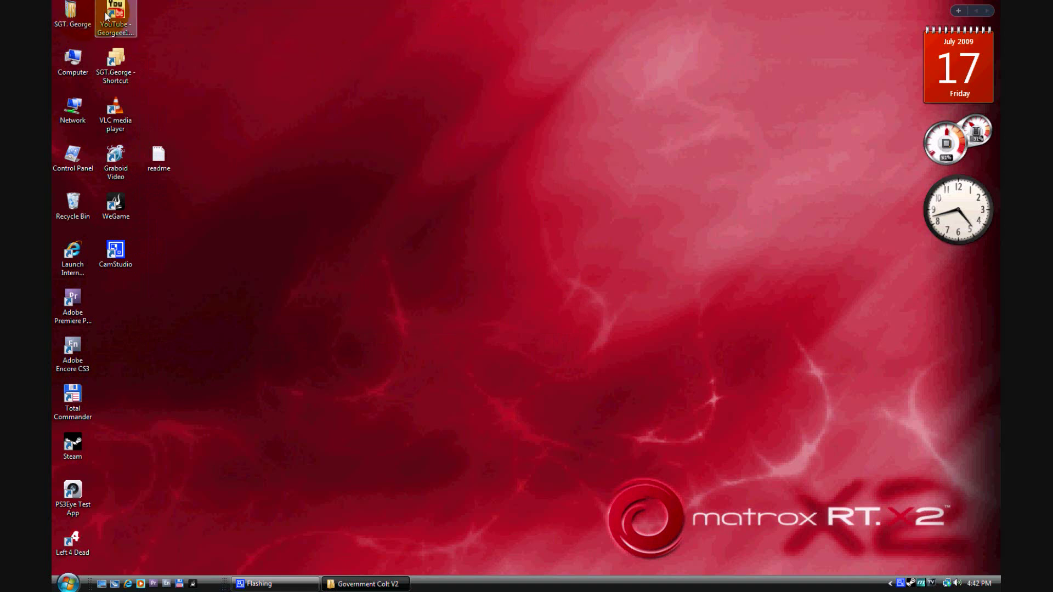
In a second window, browse from Computer into Local Disk (C:)\Program Files
double_click(73, 62)
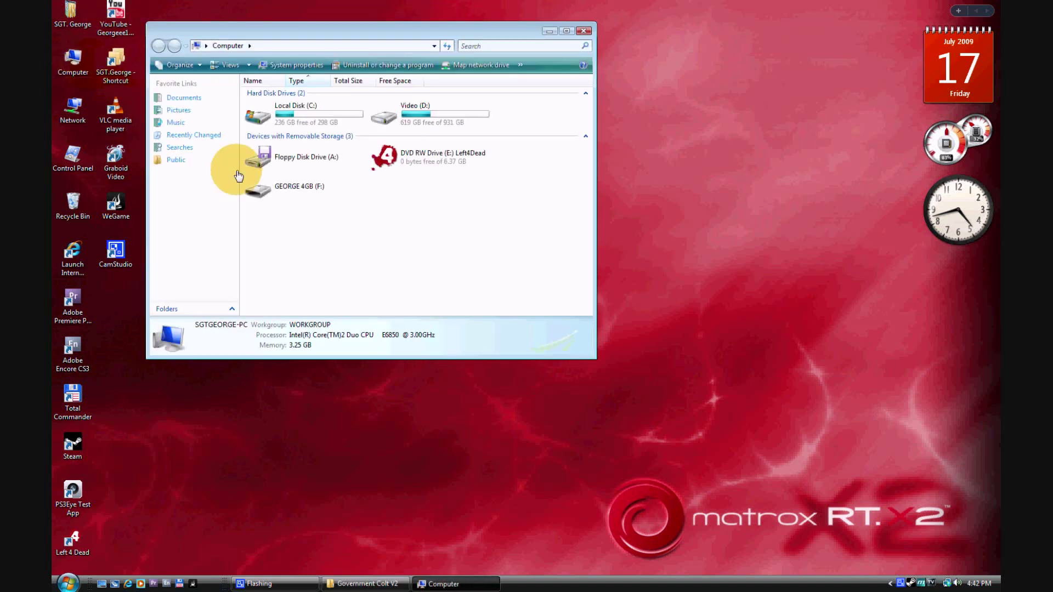
click(304, 113)
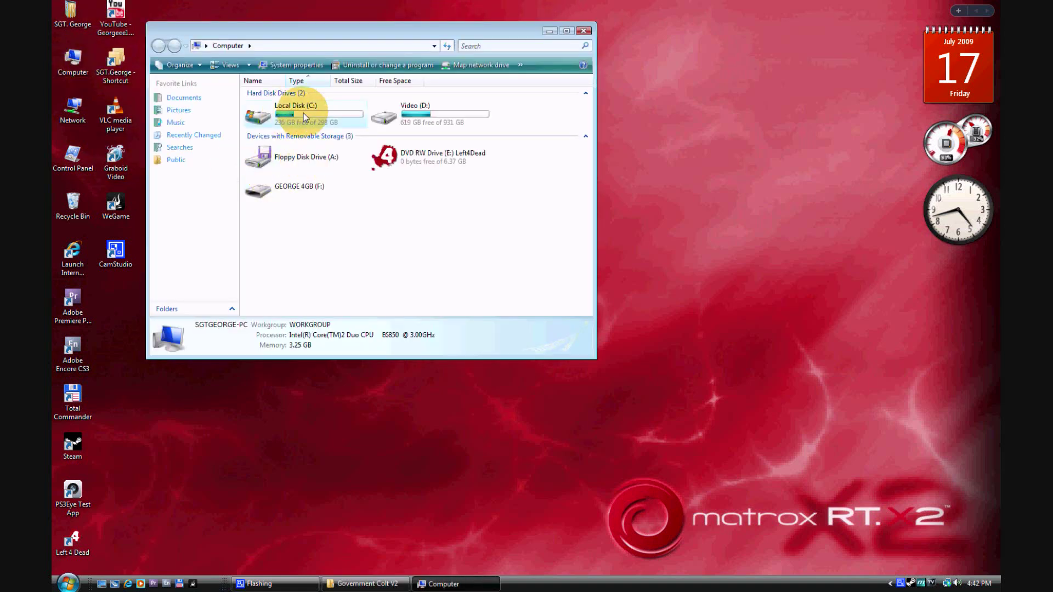
double_click(277, 116)
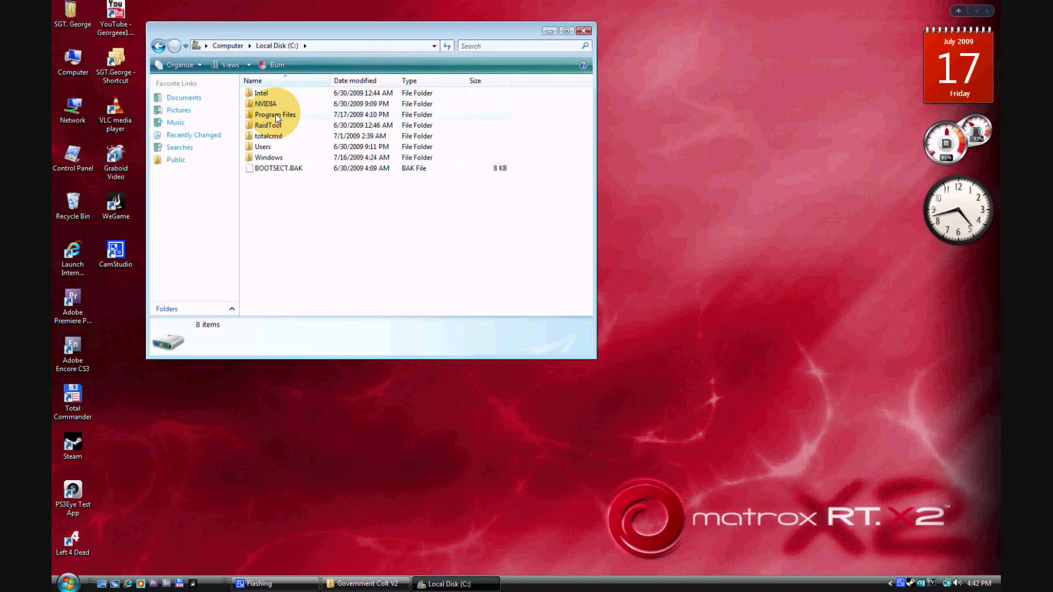
double_click(277, 115)
scroll(307, 244, down, 3)
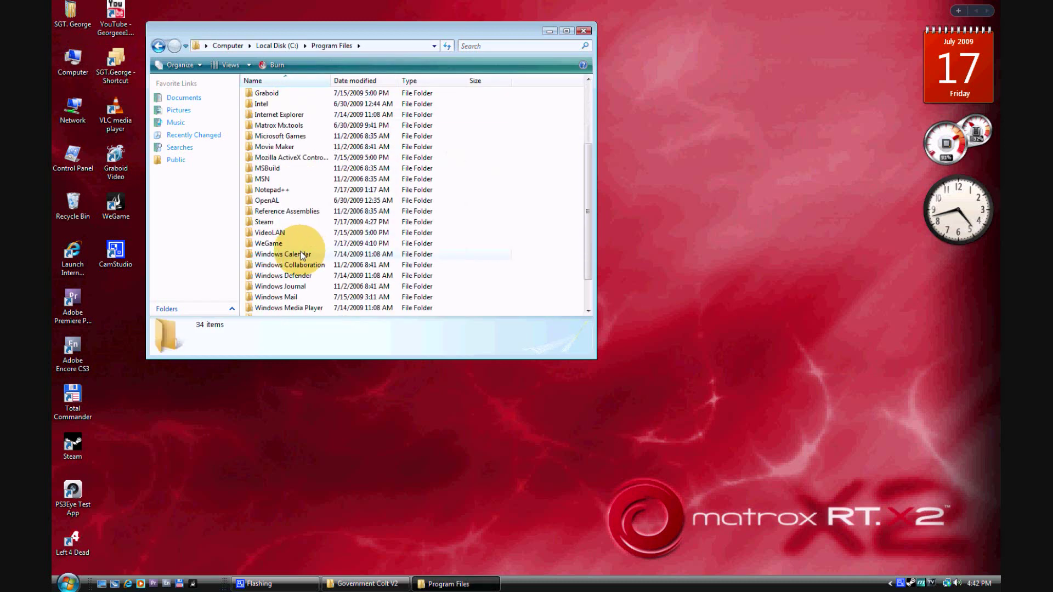
Continue through Steam\steamapps\common\left 4 dead into left4dead and scroll its 91 items
double_click(269, 223)
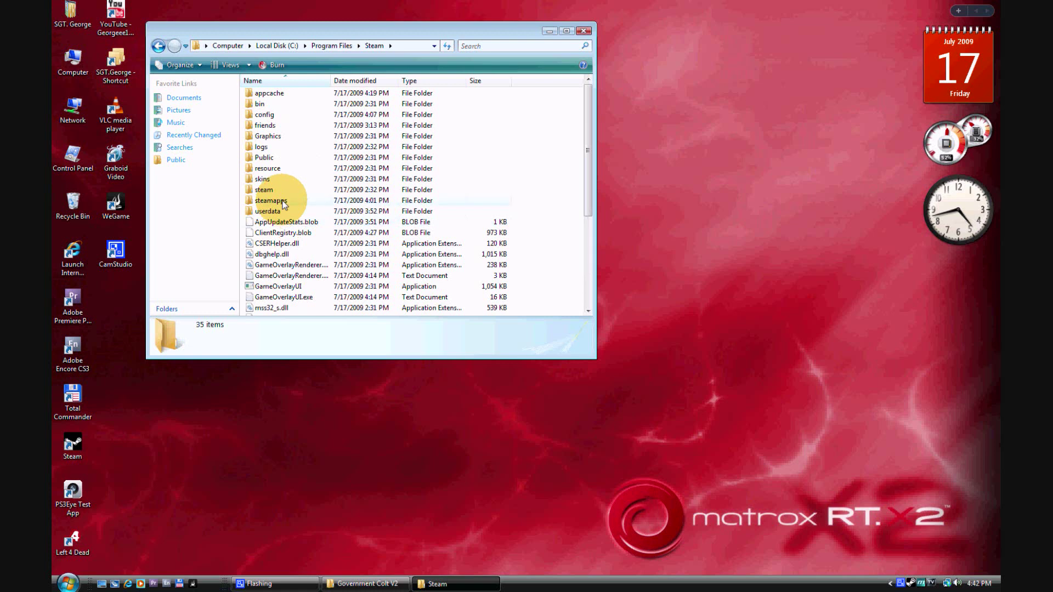
double_click(282, 201)
double_click(288, 94)
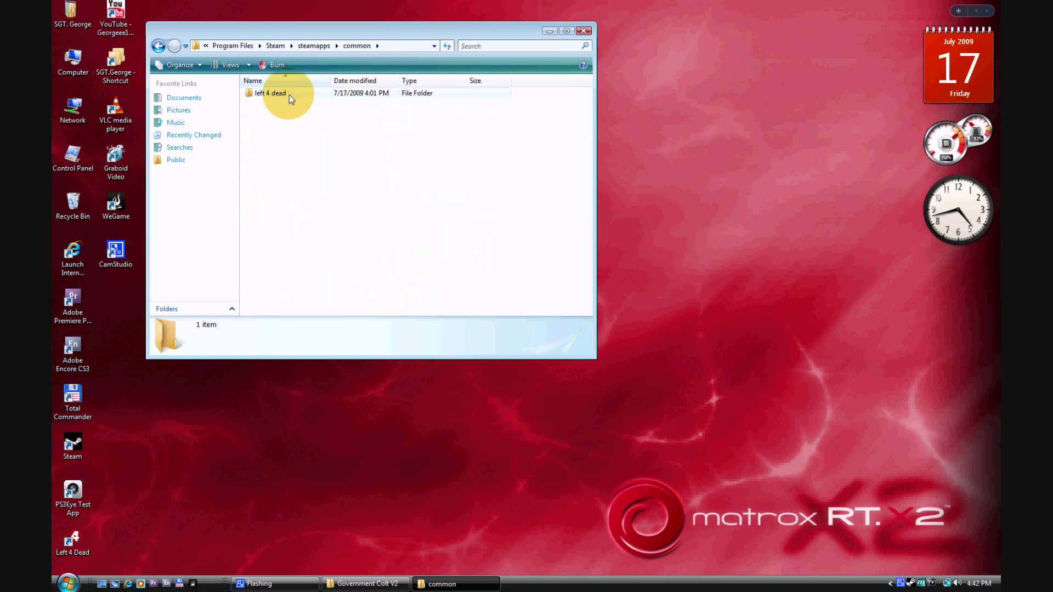
double_click(288, 95)
double_click(286, 103)
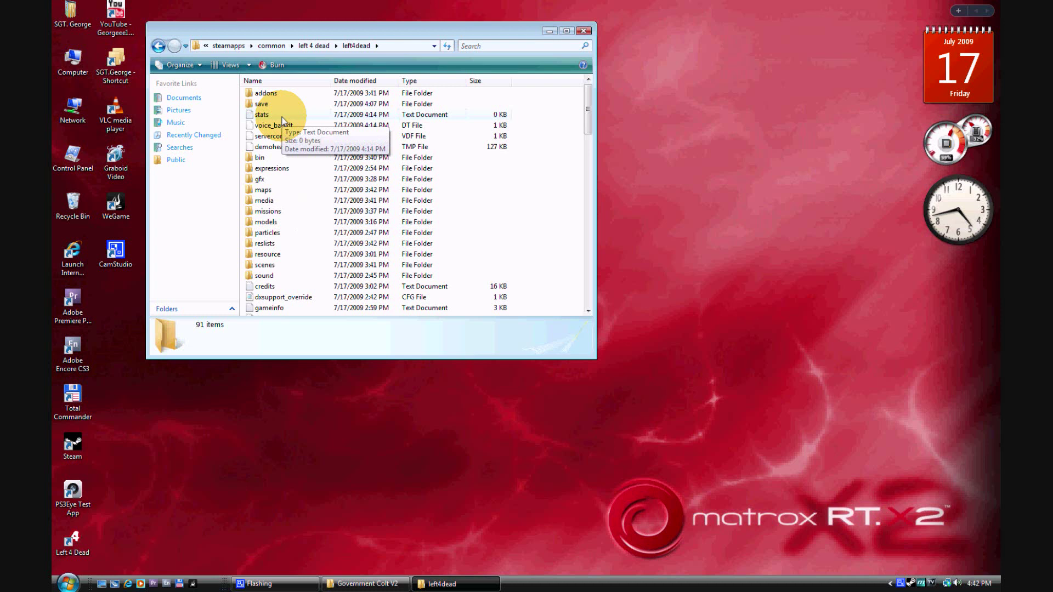
scroll(295, 161, down, 1)
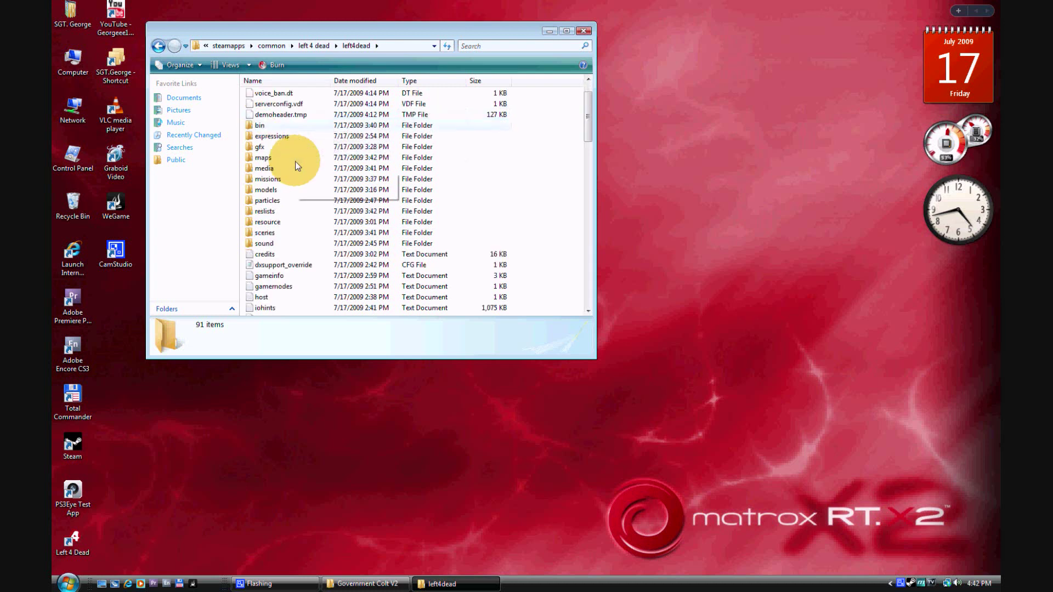
scroll(286, 189, up, 1)
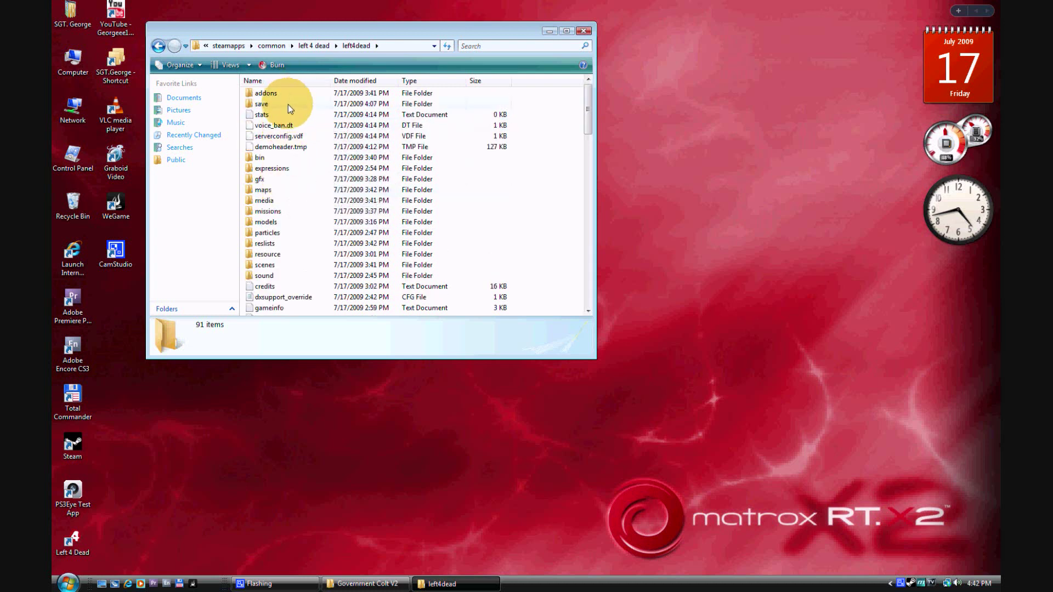
scroll(285, 189, down, 6)
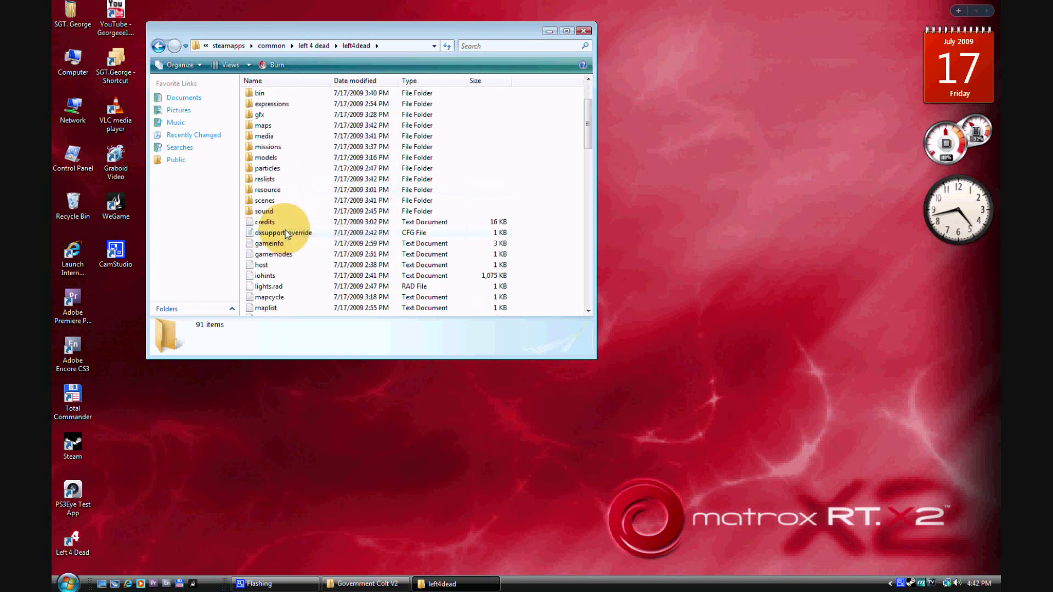
scroll(286, 234, down, 17)
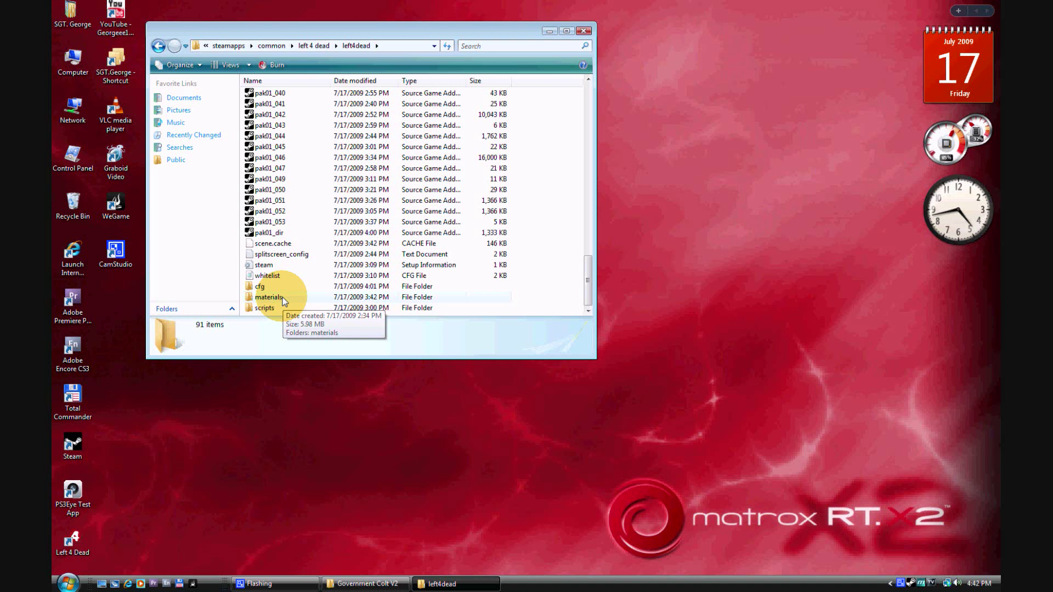
Browse into materials\models\v_models\weapons\pistol, then restore the Government Colt V2 window
double_click(282, 298)
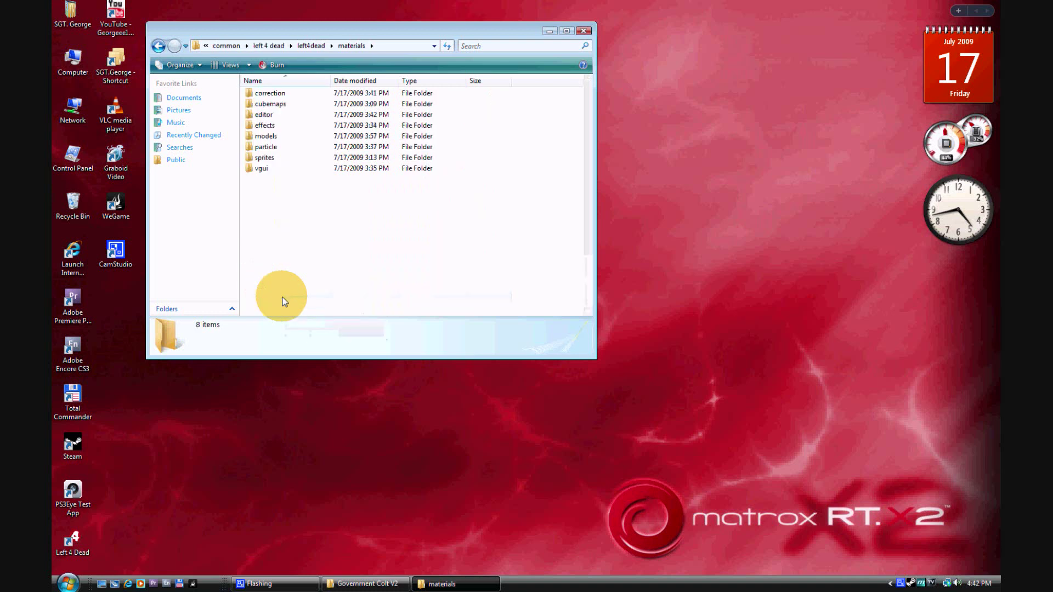
double_click(277, 135)
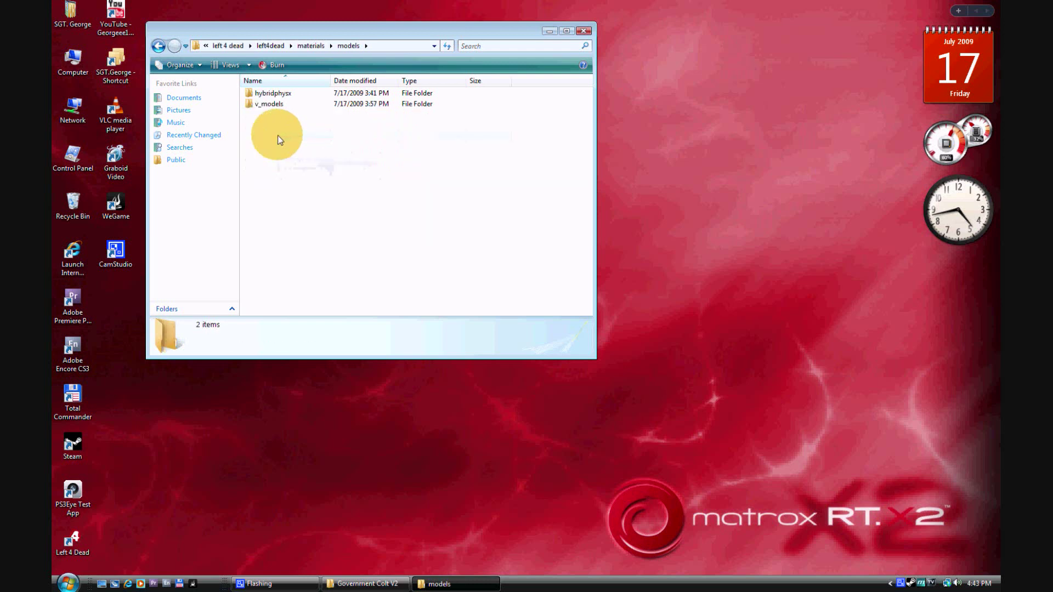
double_click(258, 106)
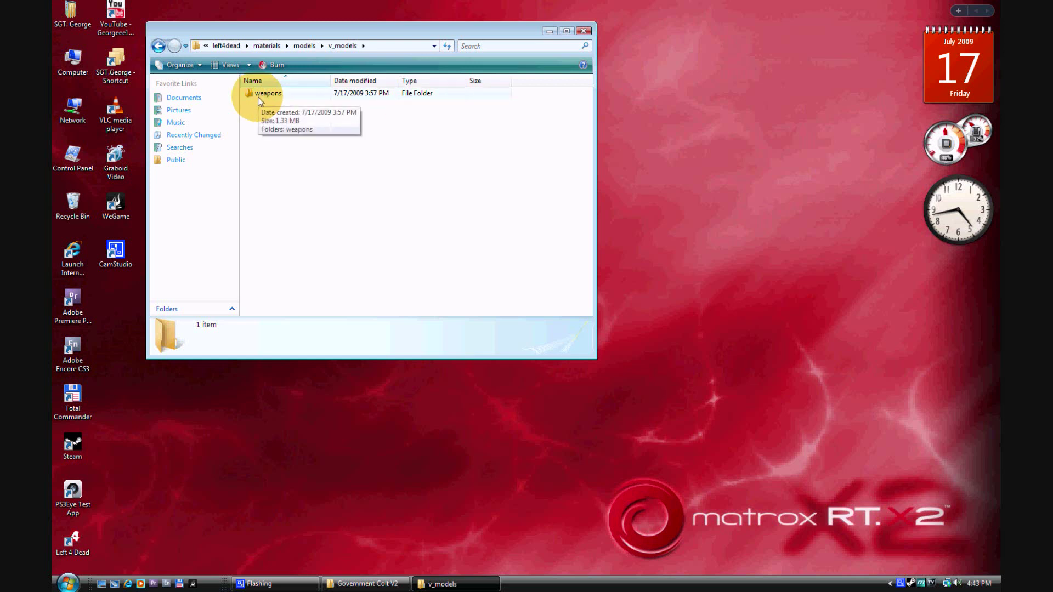
double_click(261, 99)
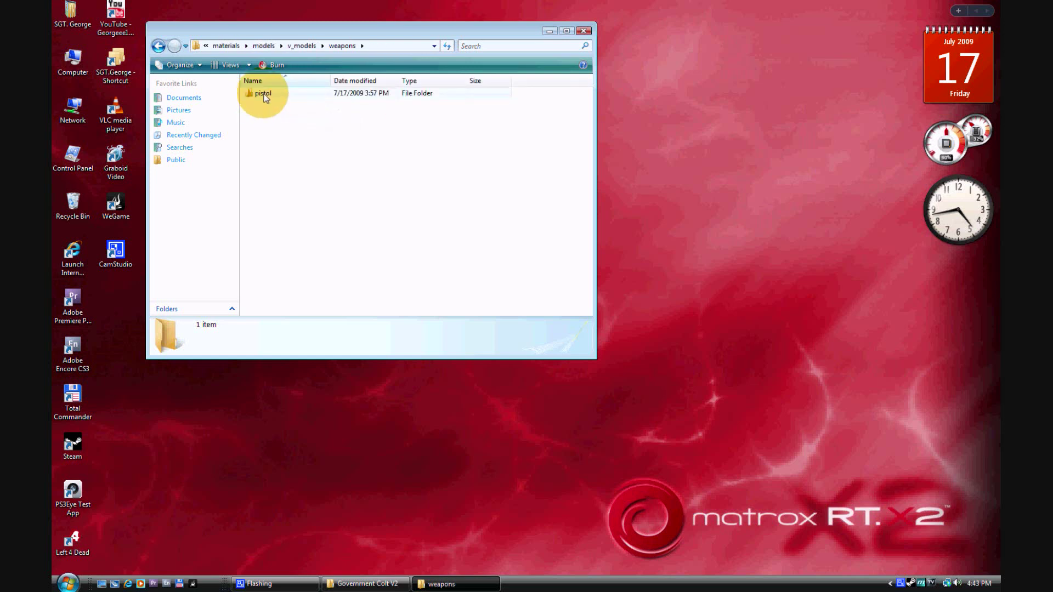
double_click(264, 97)
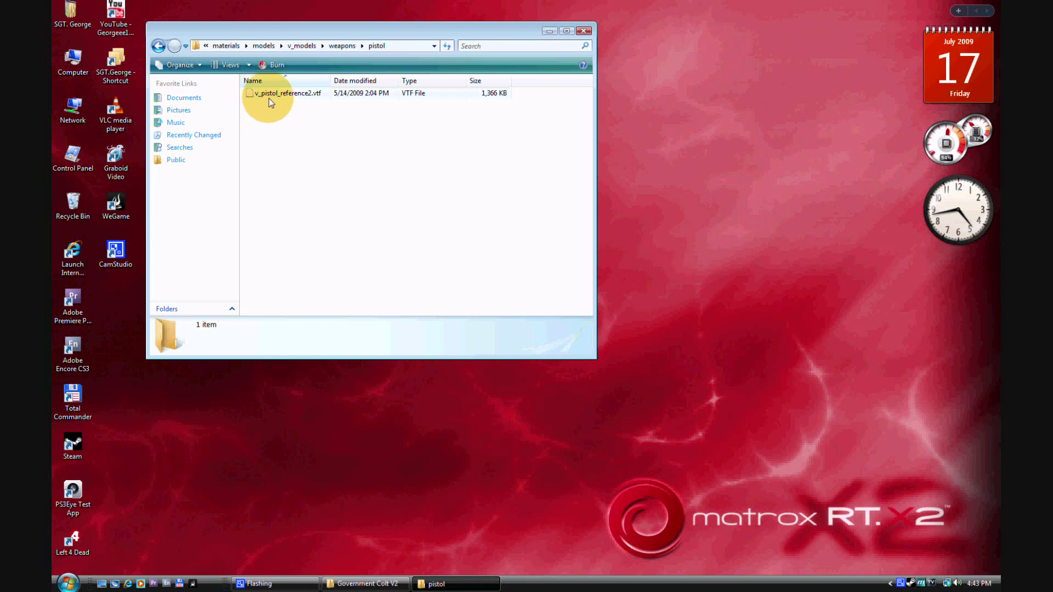
click(380, 585)
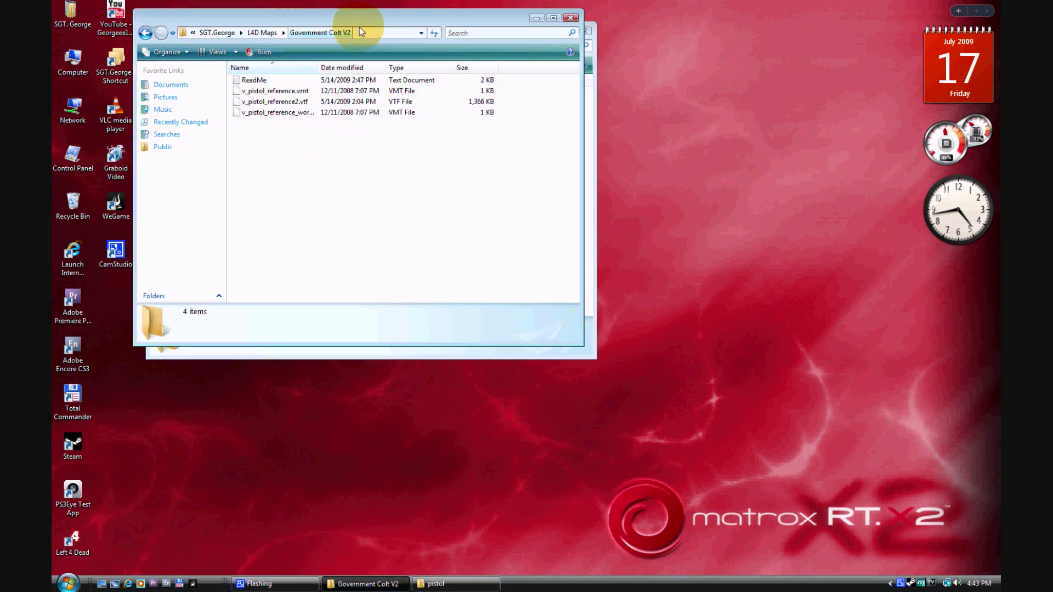
Close the Government Colt V2 window and go back up from pistol to the left4dead folder
drag(399, 22, 873, 11)
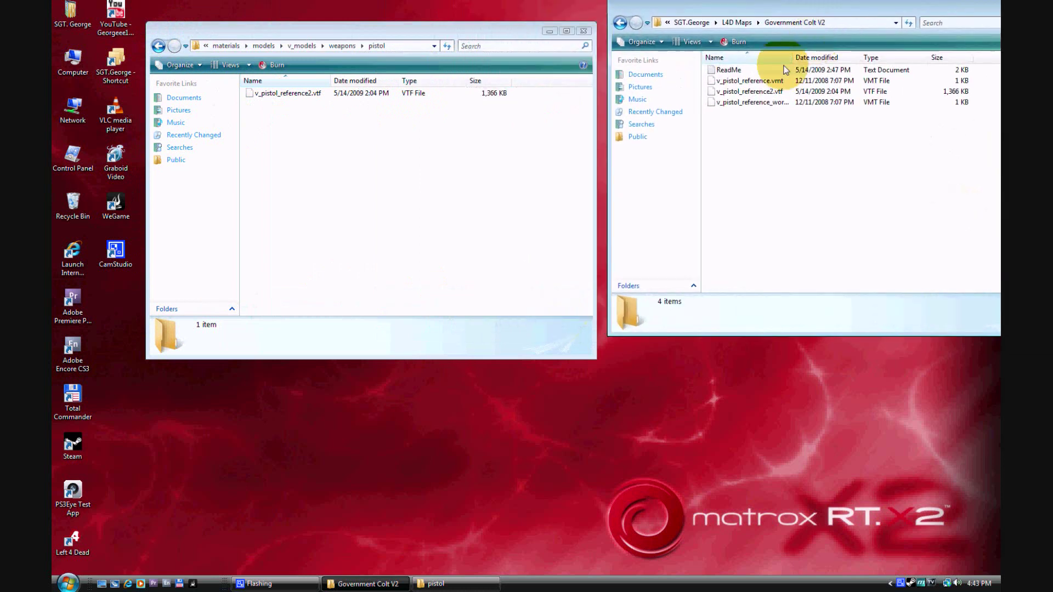
click(743, 92)
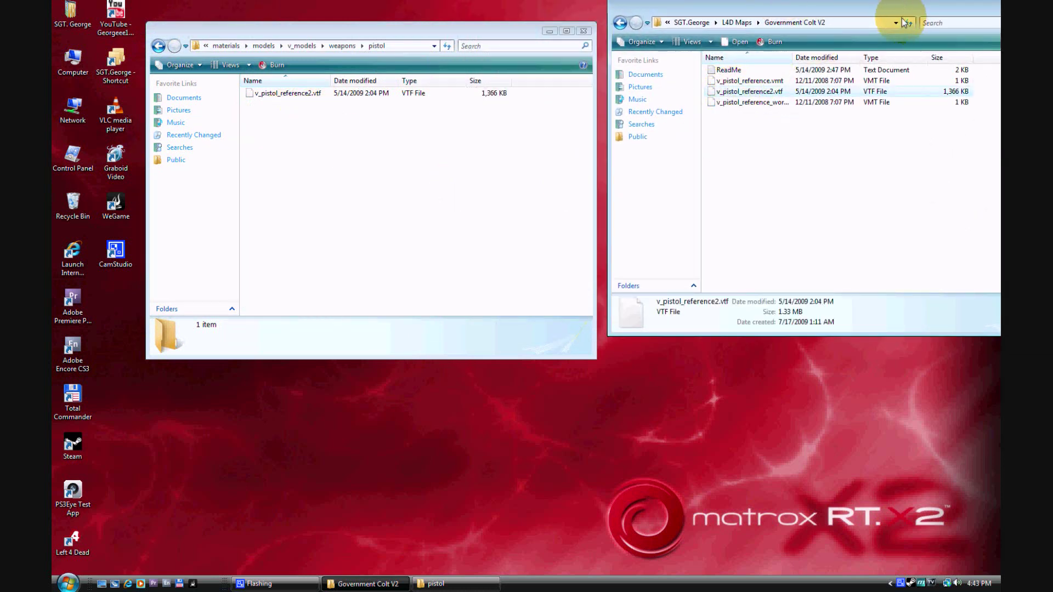
drag(903, 20, 695, 52)
click(847, 50)
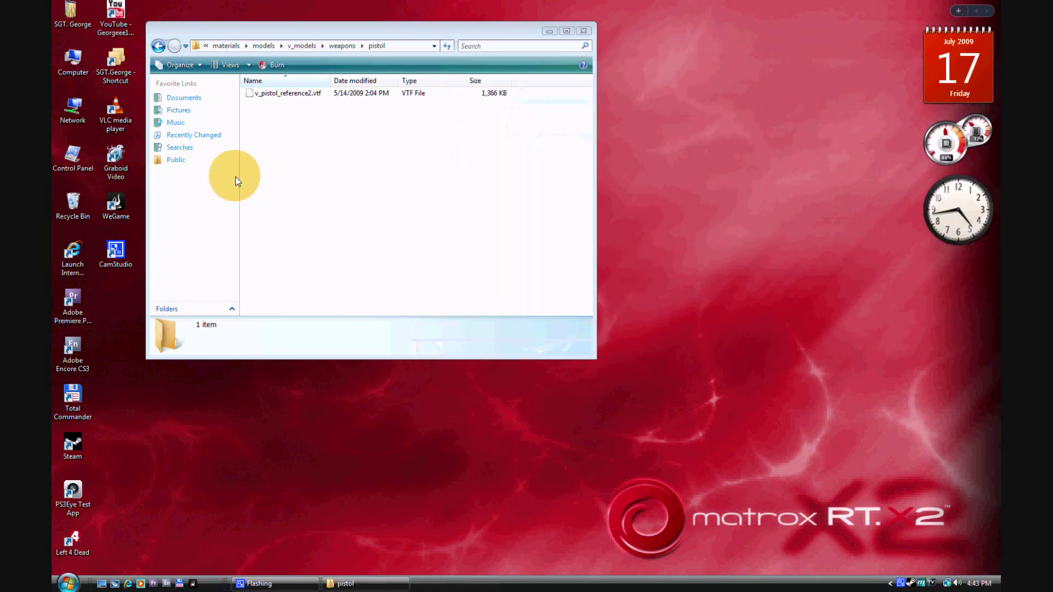
key(BackSpace)
key(BackSpace)
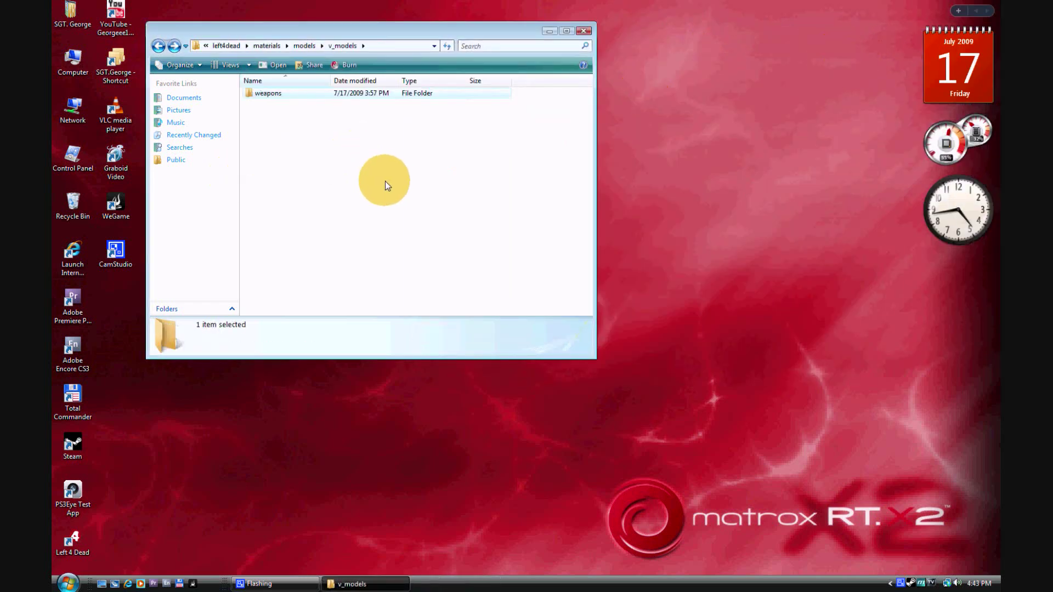
key(BackSpace)
key(BackSpace)
key(BackSpace)
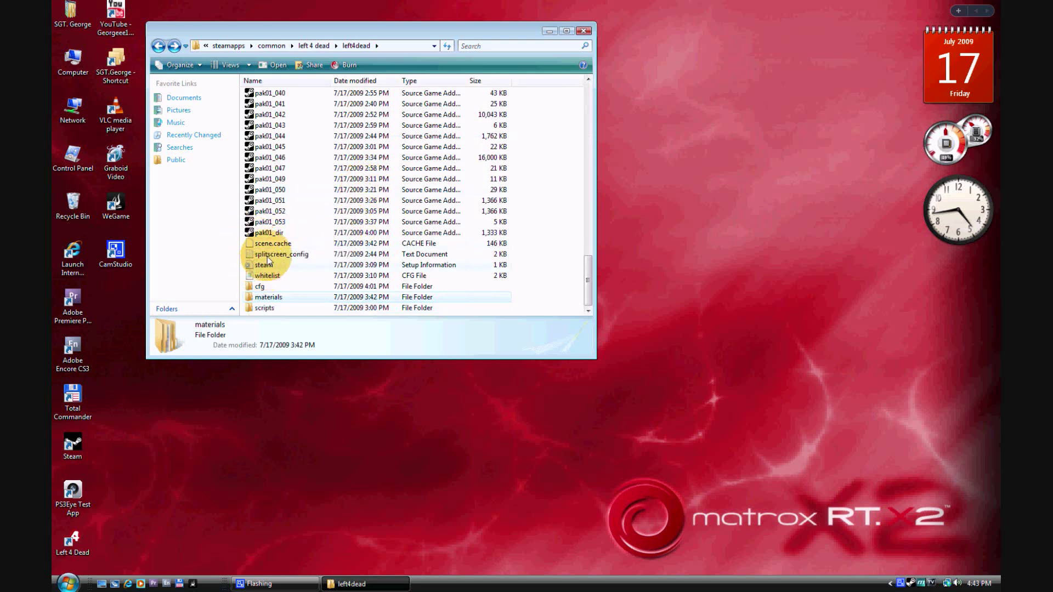
Open pak01_dir.vpk from the left4dead folder with Edit with Notepad++
click(273, 234)
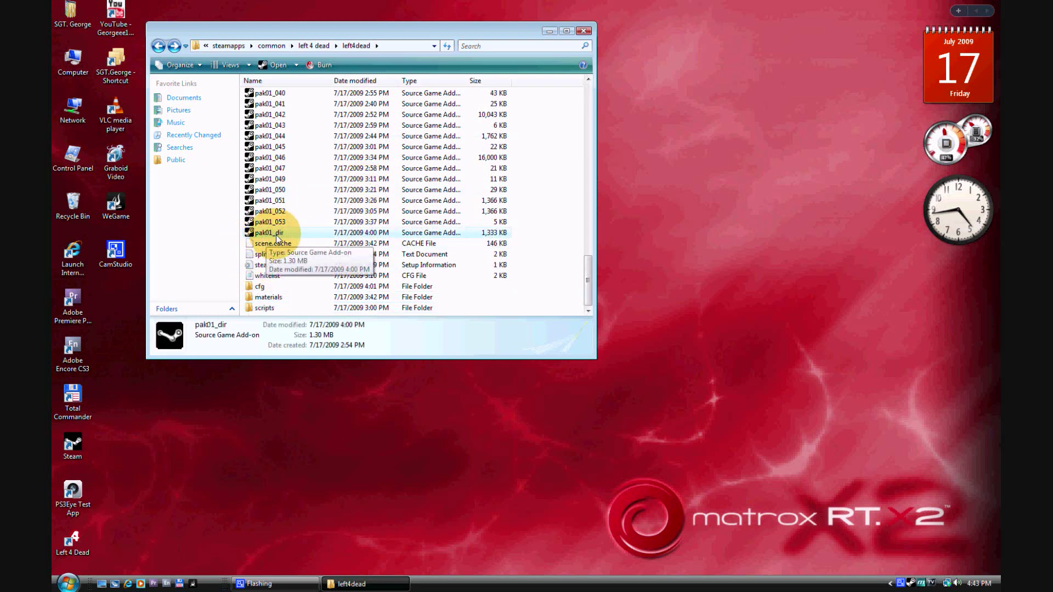
right_click(310, 236)
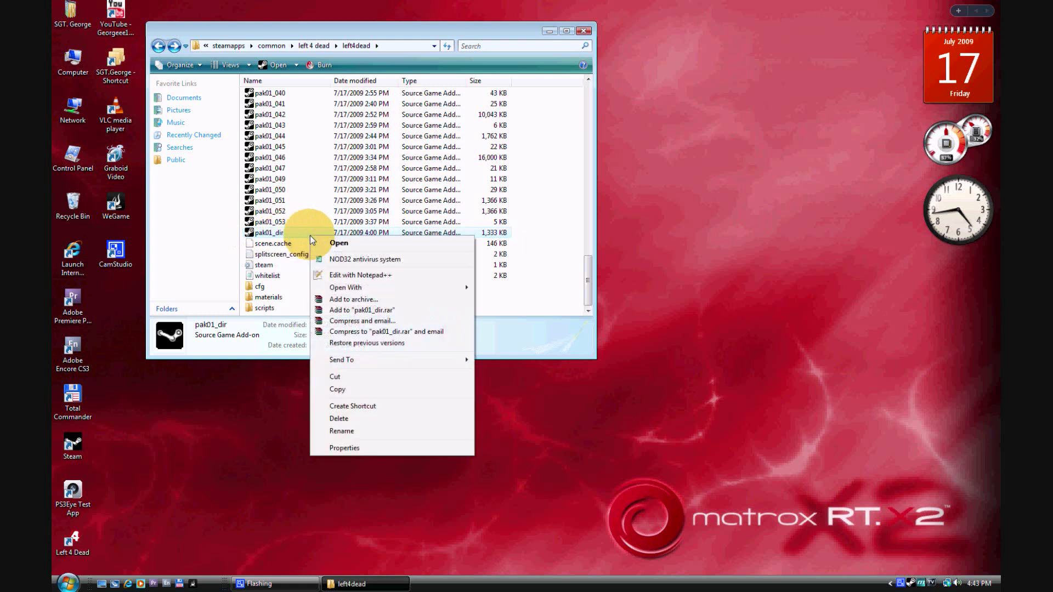
click(351, 275)
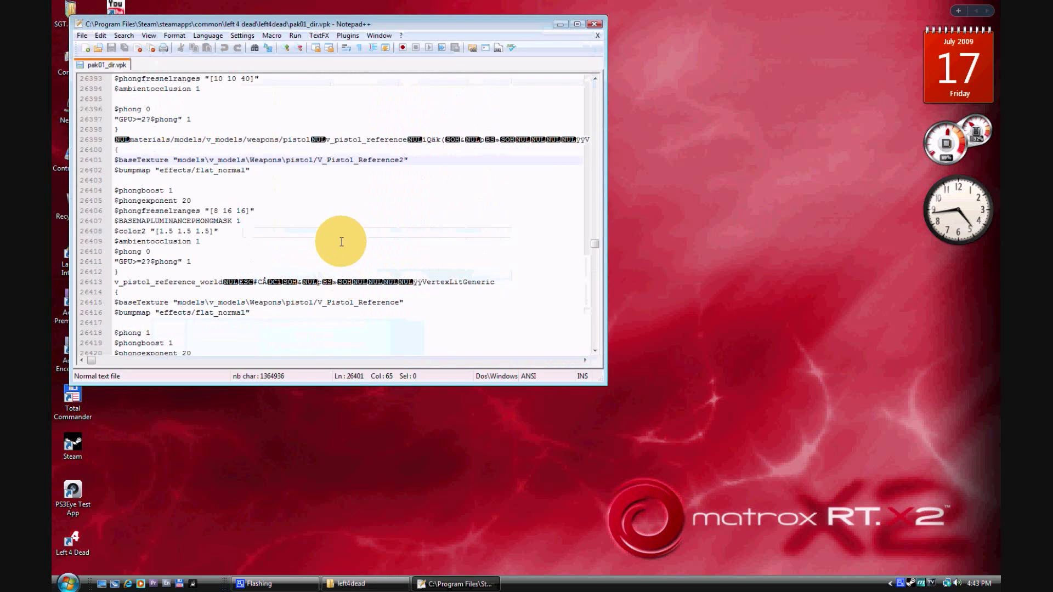
Find all occurrences of 'v_pistol' in pak01_dir.vpk, listing its 9 hits
scroll(341, 241, down, 1)
scroll(418, 214, up, 2)
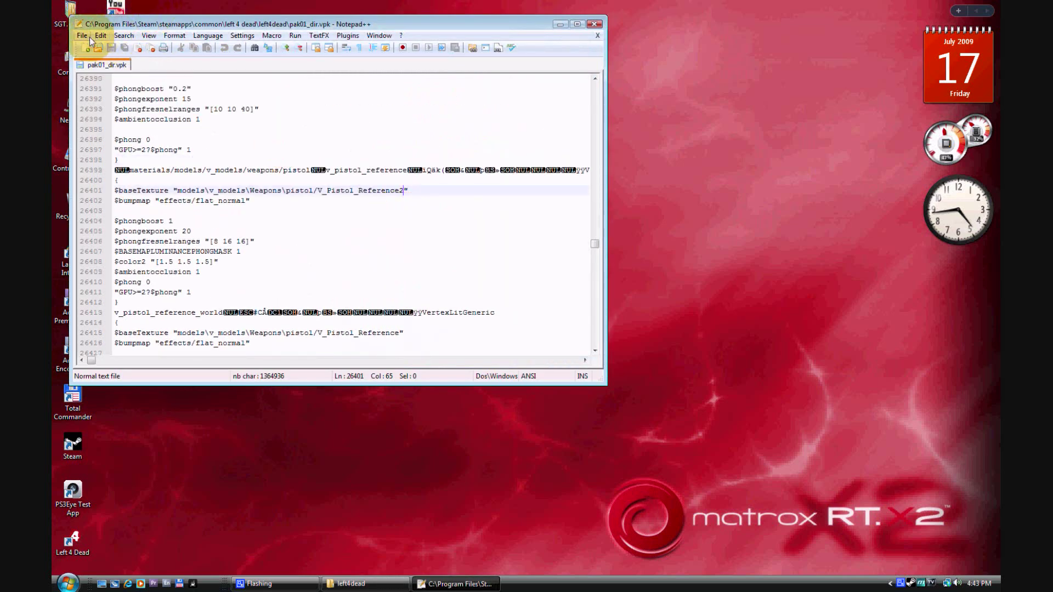
click(124, 37)
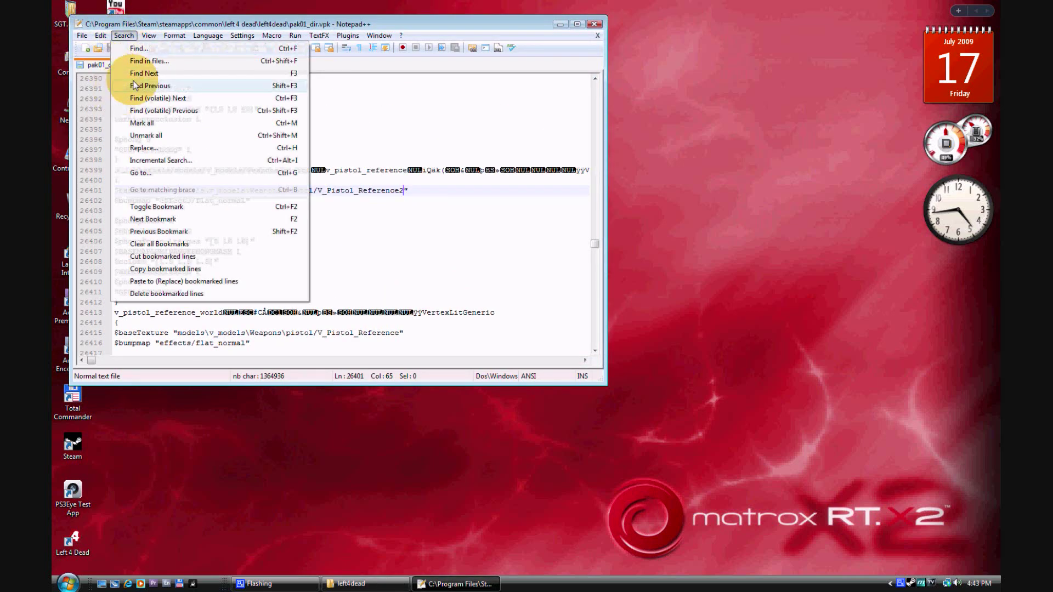
click(143, 50)
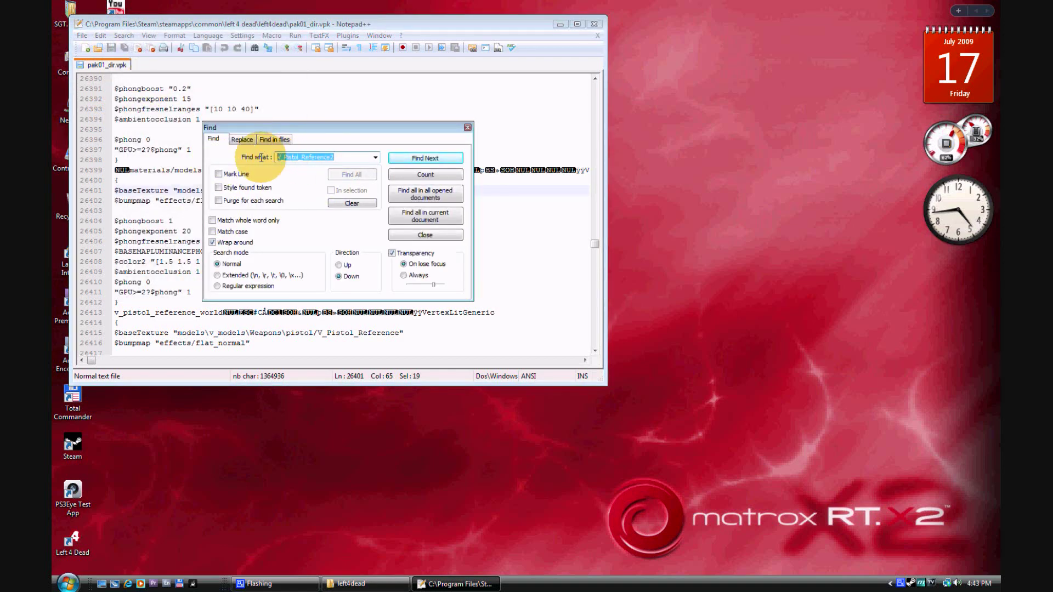
text(v_pistol)
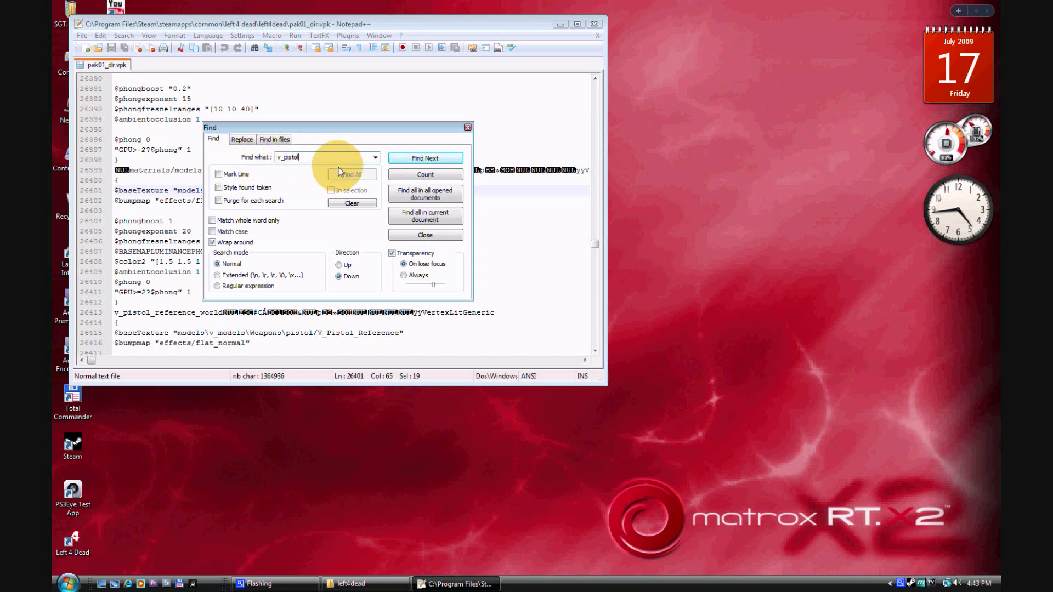
click(423, 220)
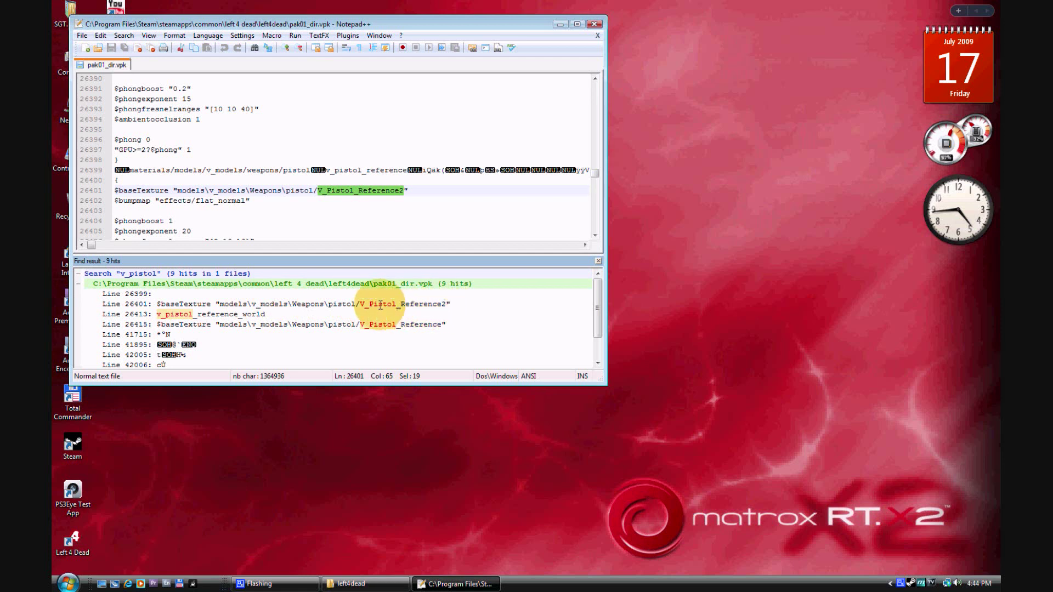
Jump to line 26401 and edit the texture name to V_Pistol_Reference2
double_click(445, 304)
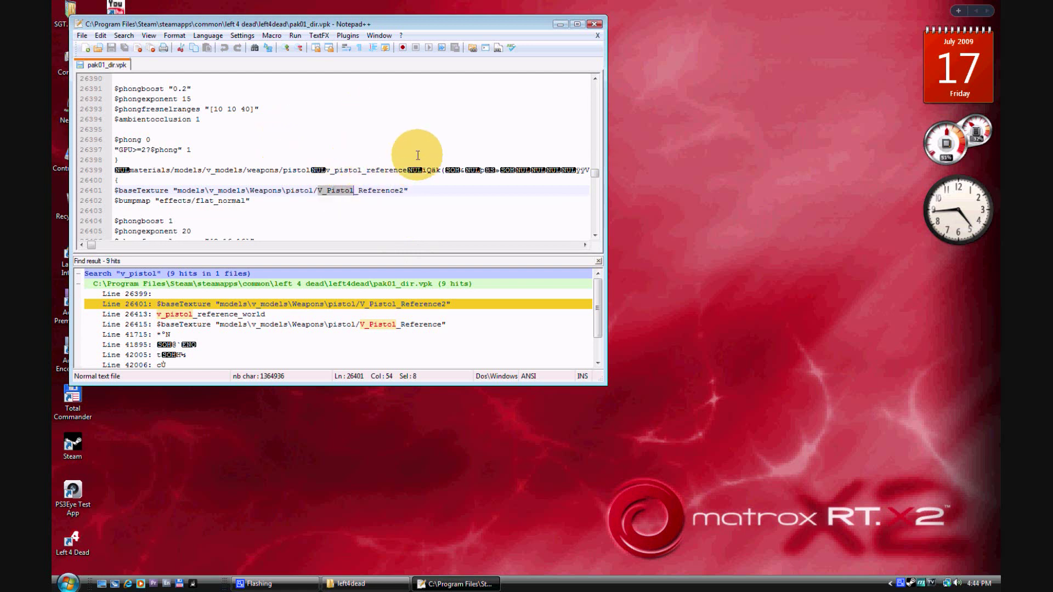
click(403, 190)
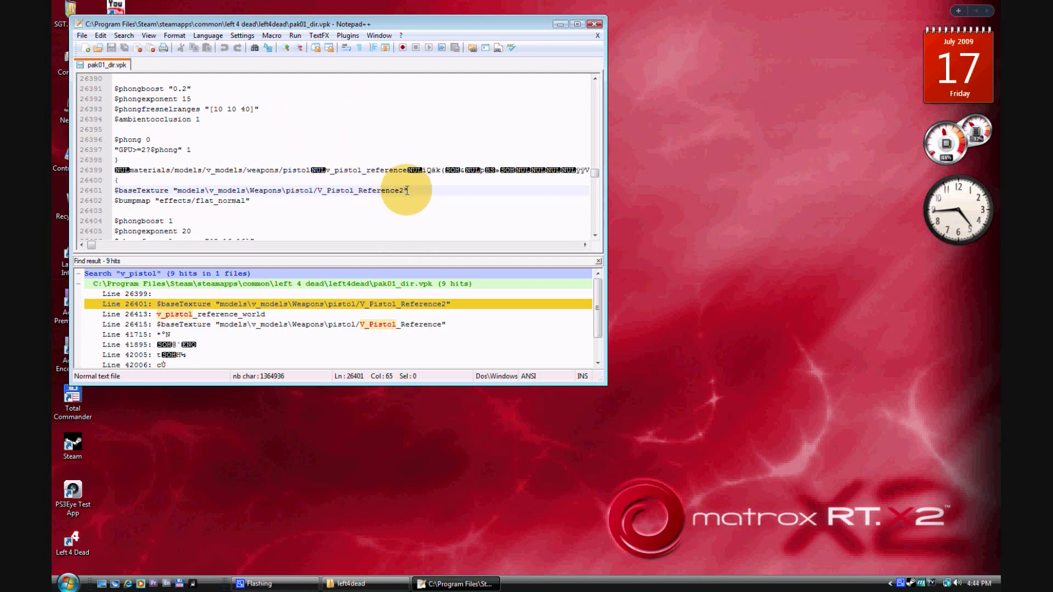
key(BackSpace)
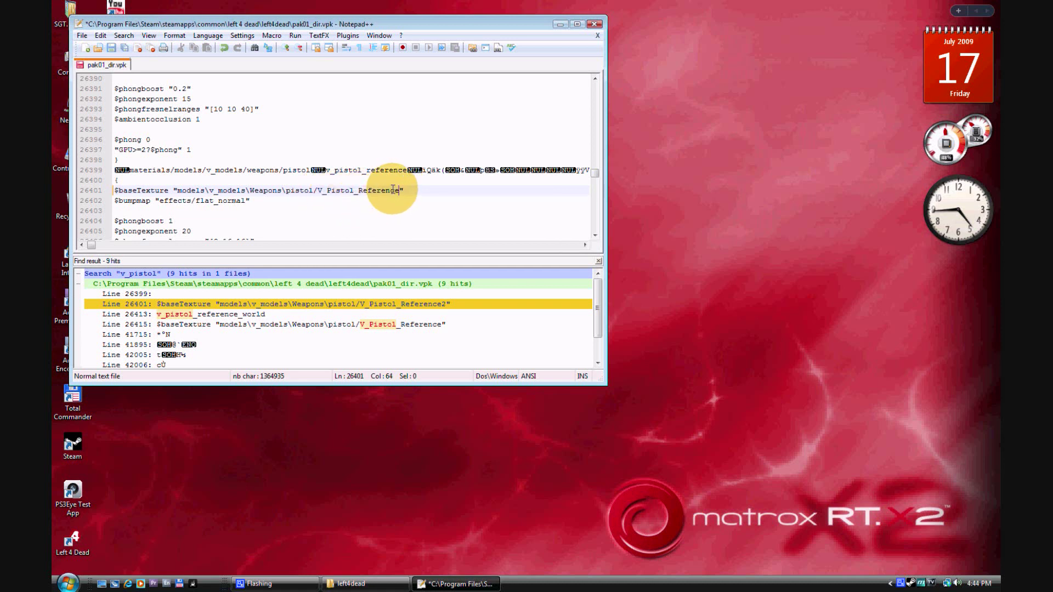
Save pak01_dir.vpk and close Notepad++
click(81, 35)
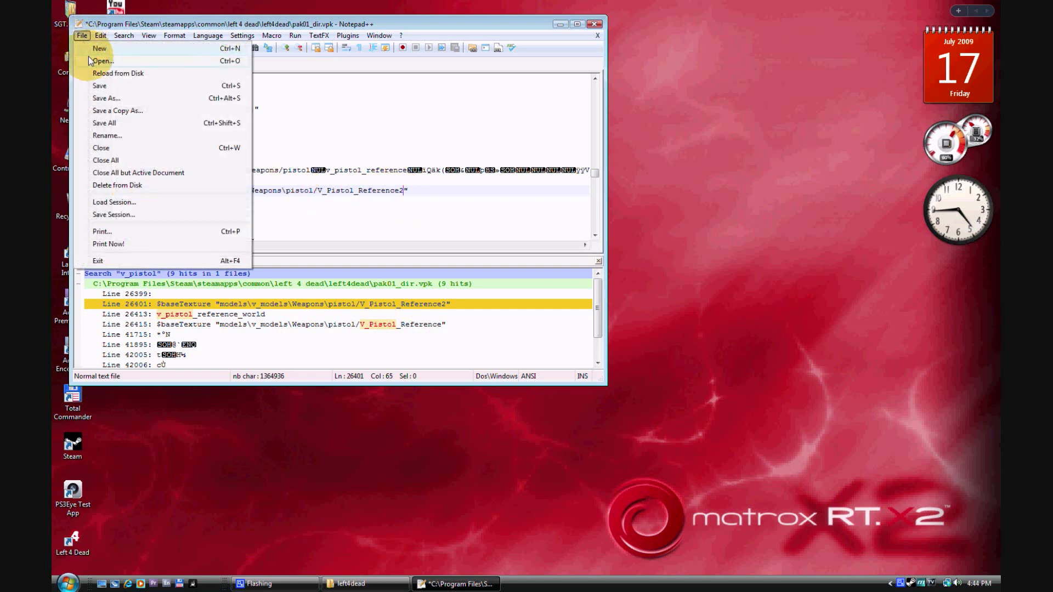
click(106, 86)
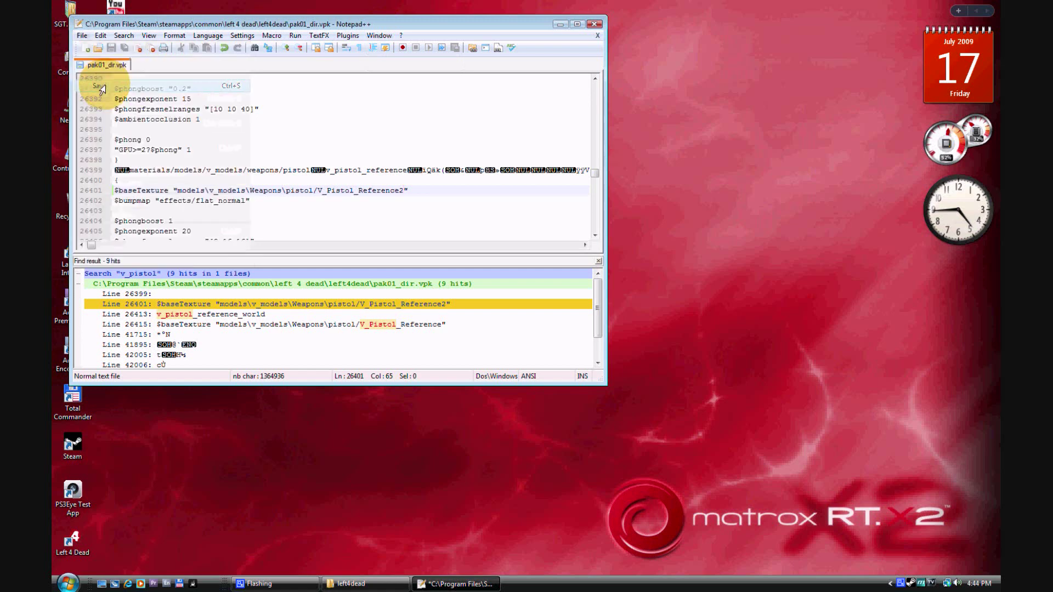
click(595, 24)
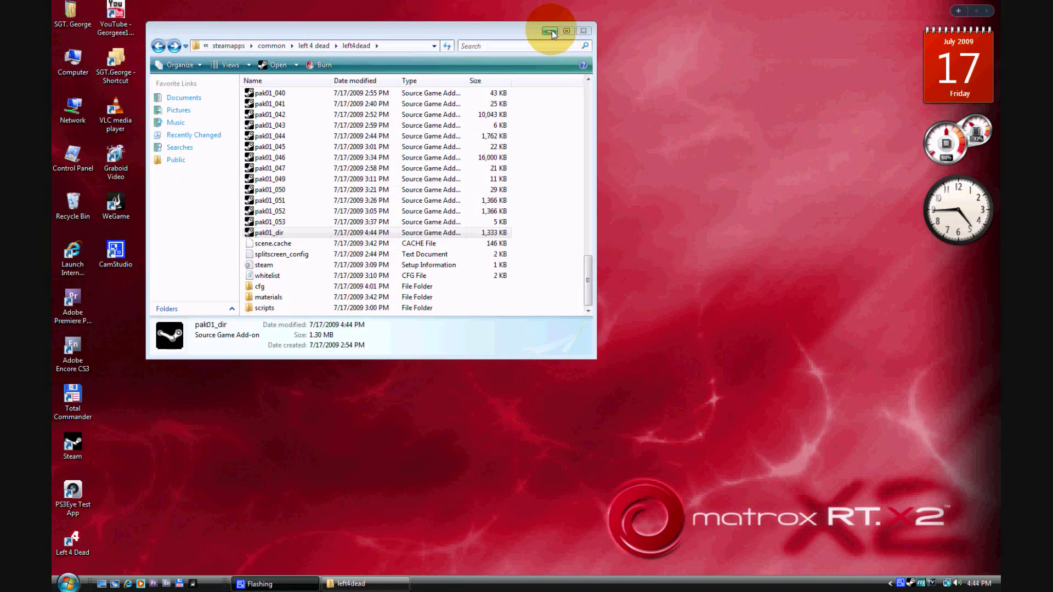
Minimize the left4dead window, refresh the desktop, and launch Left 4 Dead from the taskbar
click(583, 31)
right_click(322, 125)
click(351, 156)
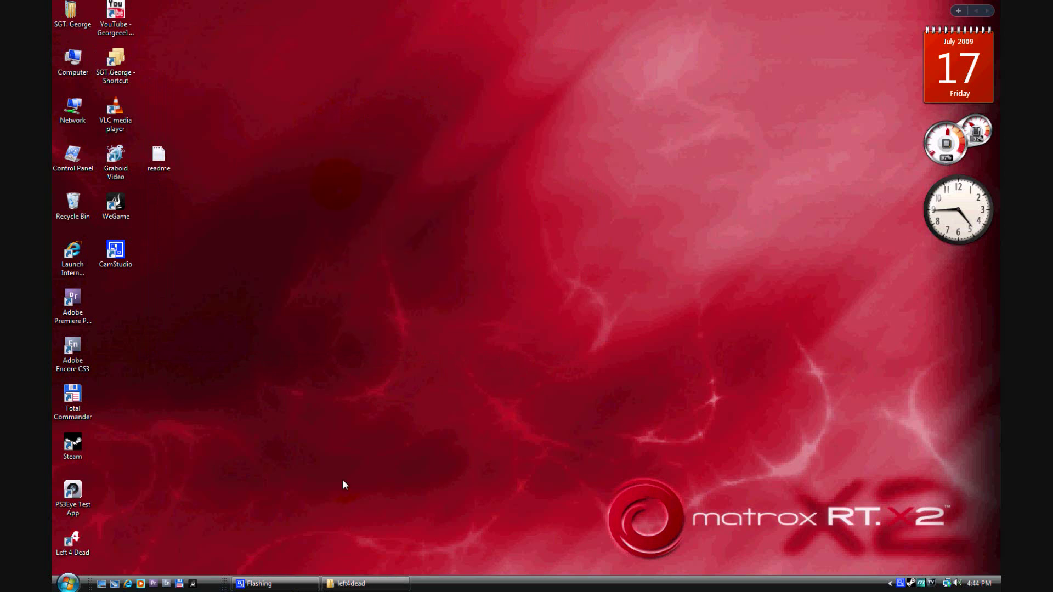
click(346, 585)
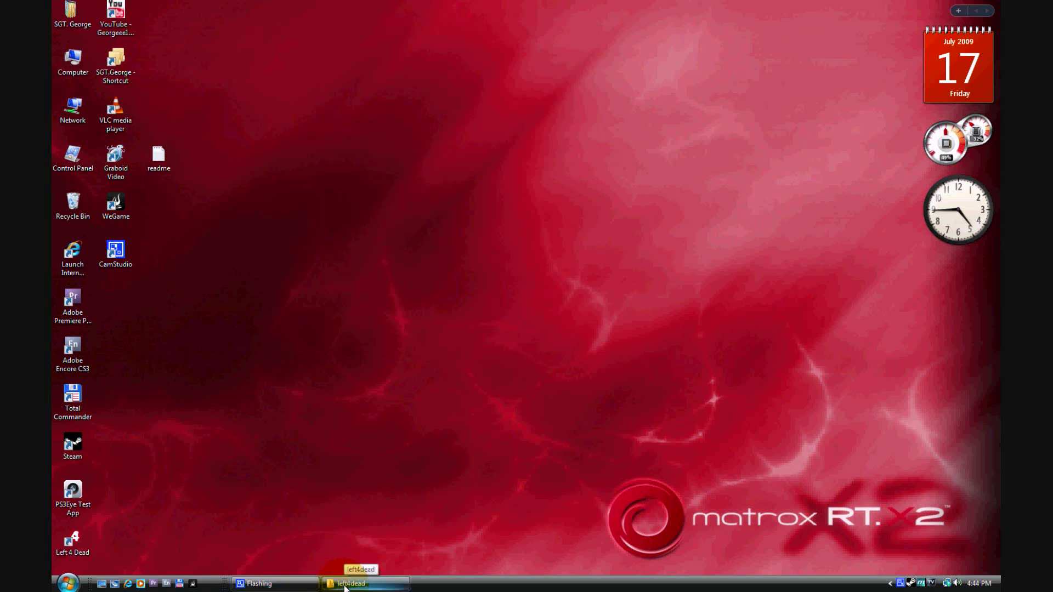
click(345, 585)
click(346, 585)
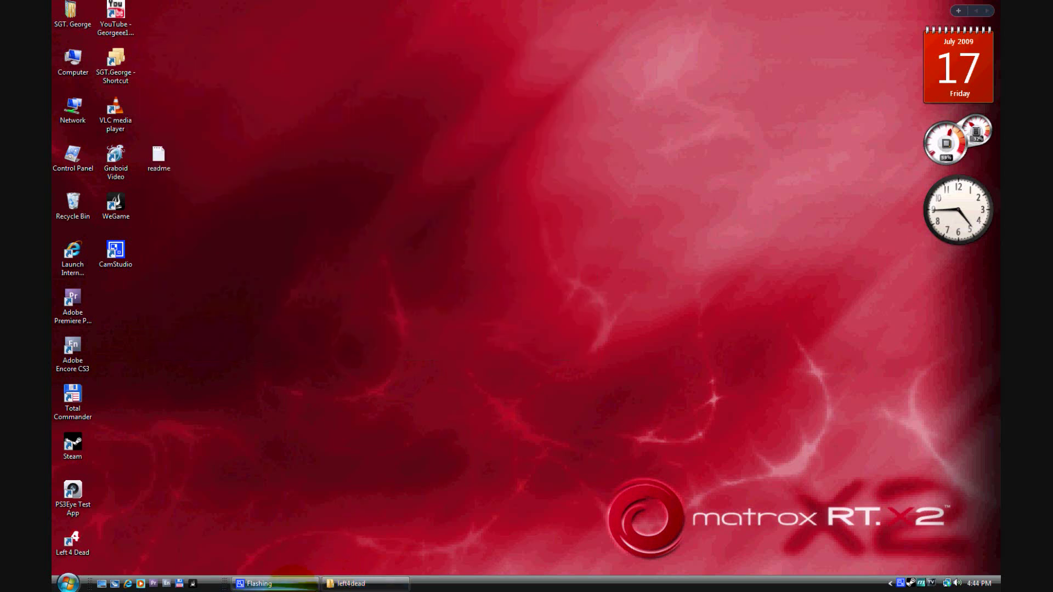
right_click(901, 584)
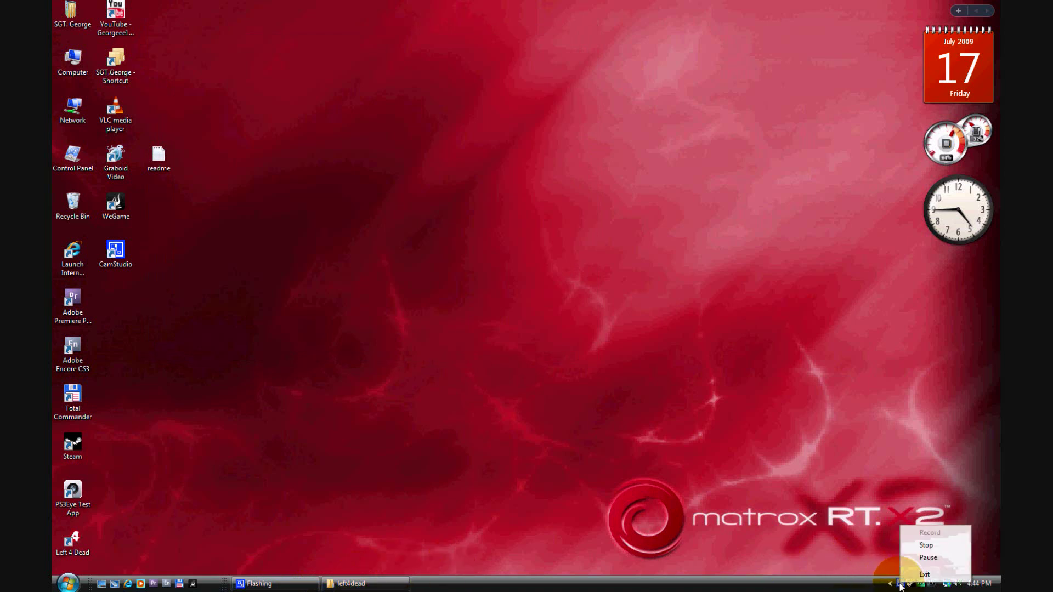
click(926, 546)
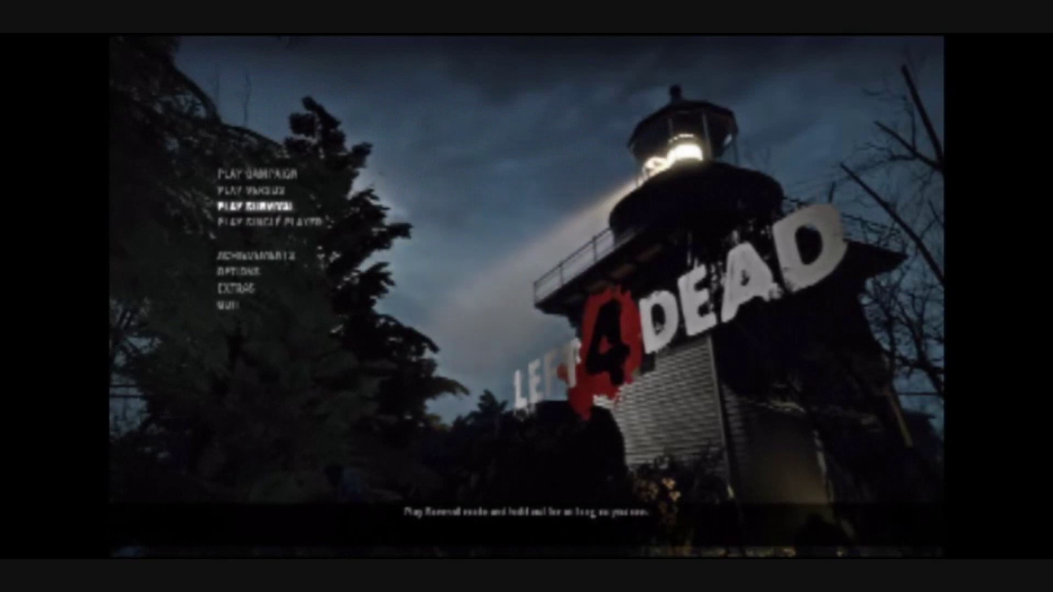